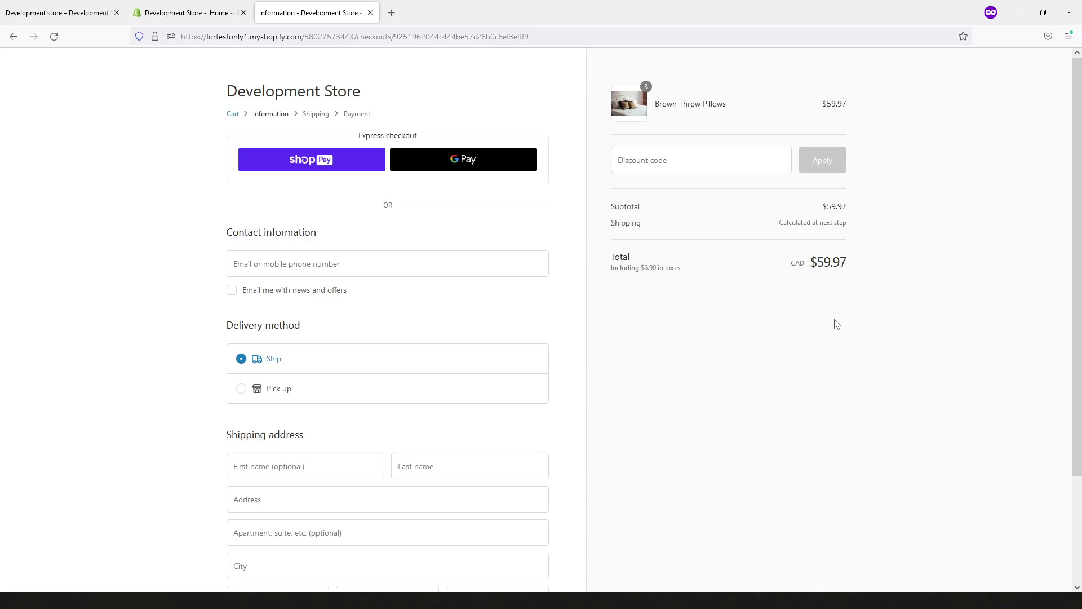
# Open the inventory history of Brown Throw Pillows from the admin Products list.
pyautogui.click(193, 6)
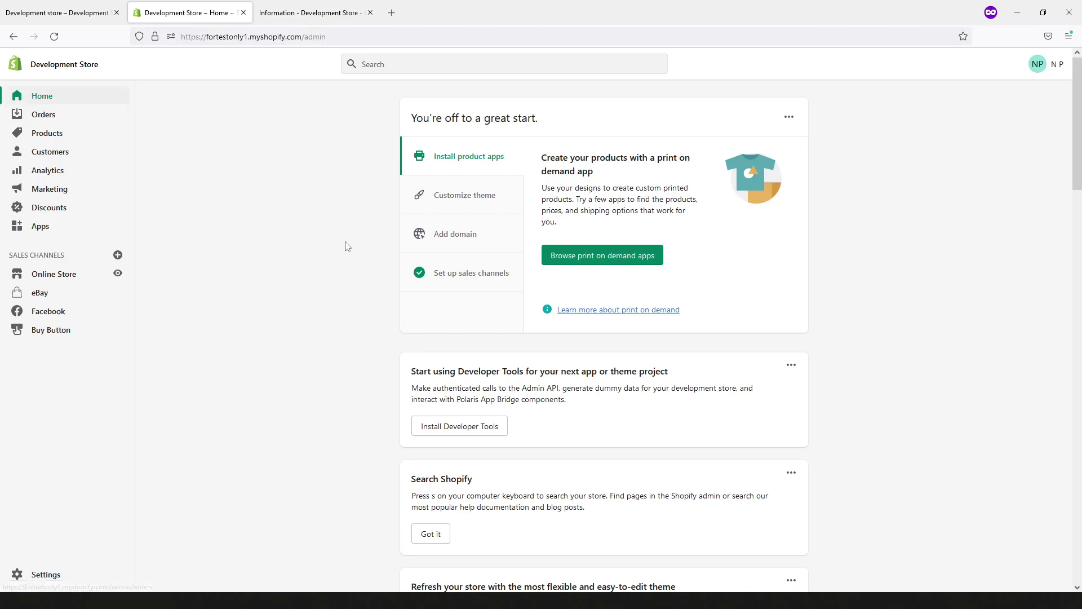
pyautogui.click(61, 137)
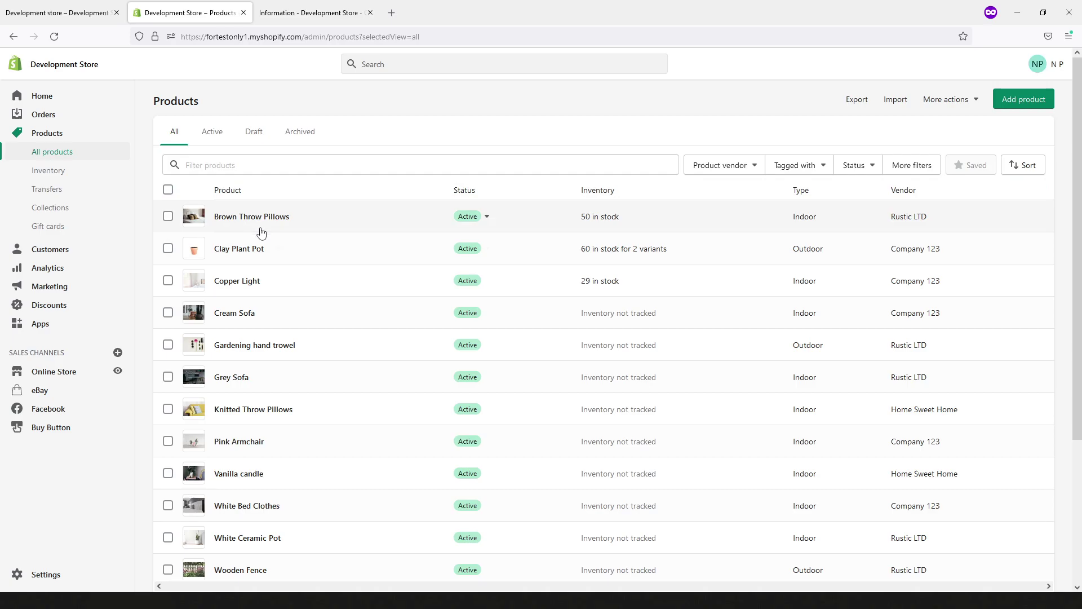
pyautogui.moveTo(322, 216)
pyautogui.moveTo(251, 216)
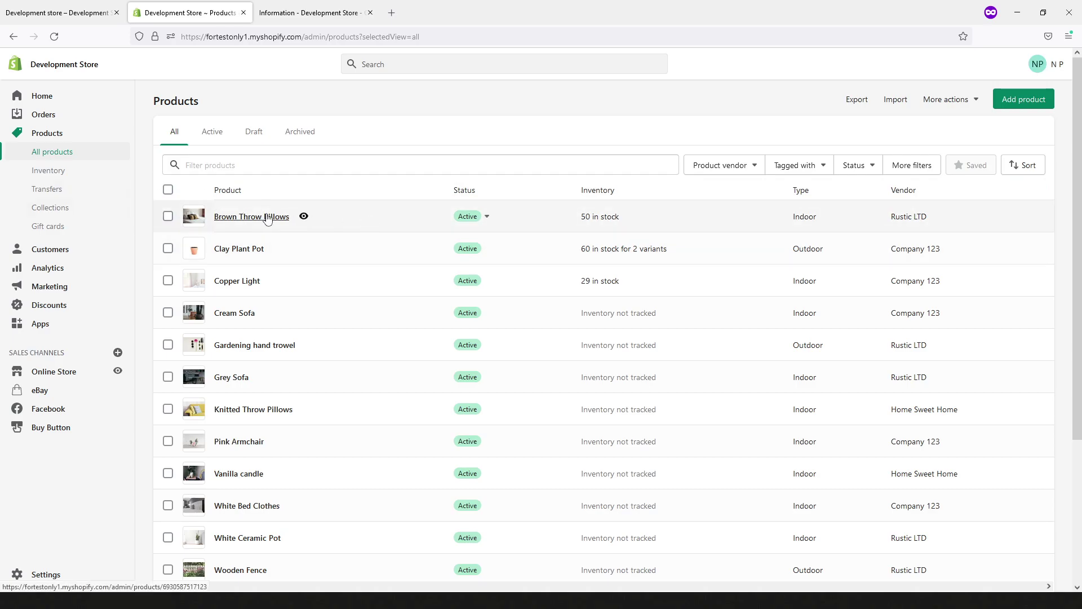
pyautogui.click(268, 218)
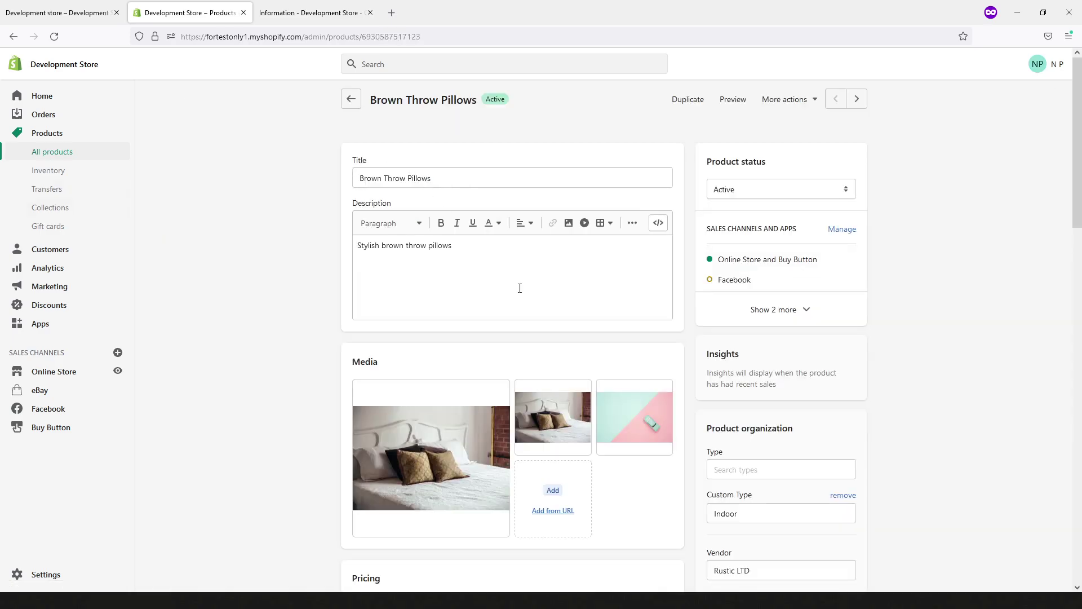
pyautogui.scroll(-1, 519, 288)
pyautogui.scroll(-2, 527, 245)
pyautogui.scroll(-3, 556, 200)
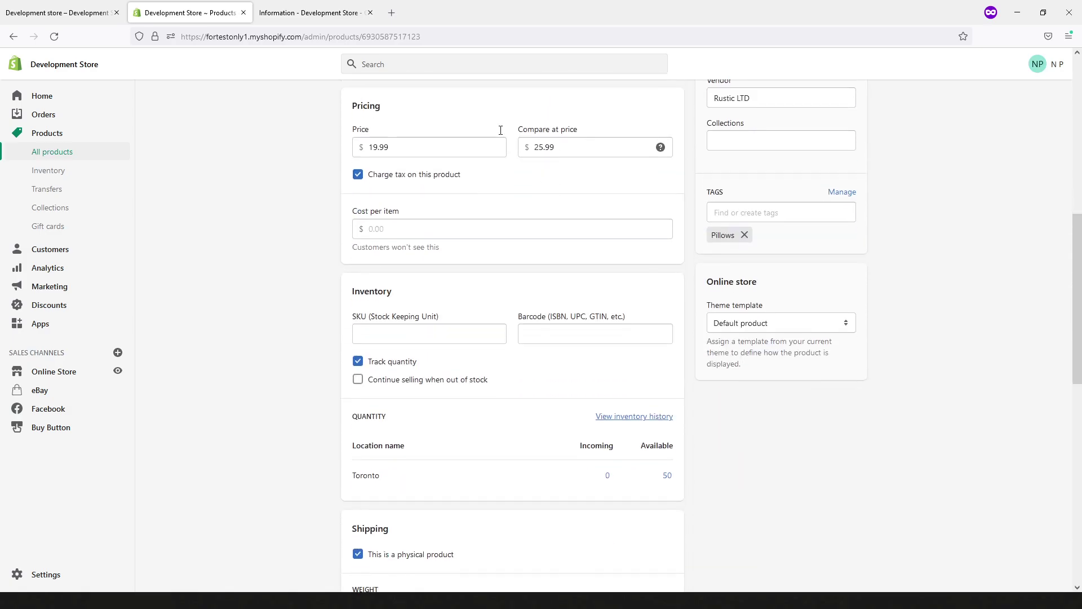
pyautogui.scroll(-1, 495, 136)
pyautogui.scroll(-1, 597, 283)
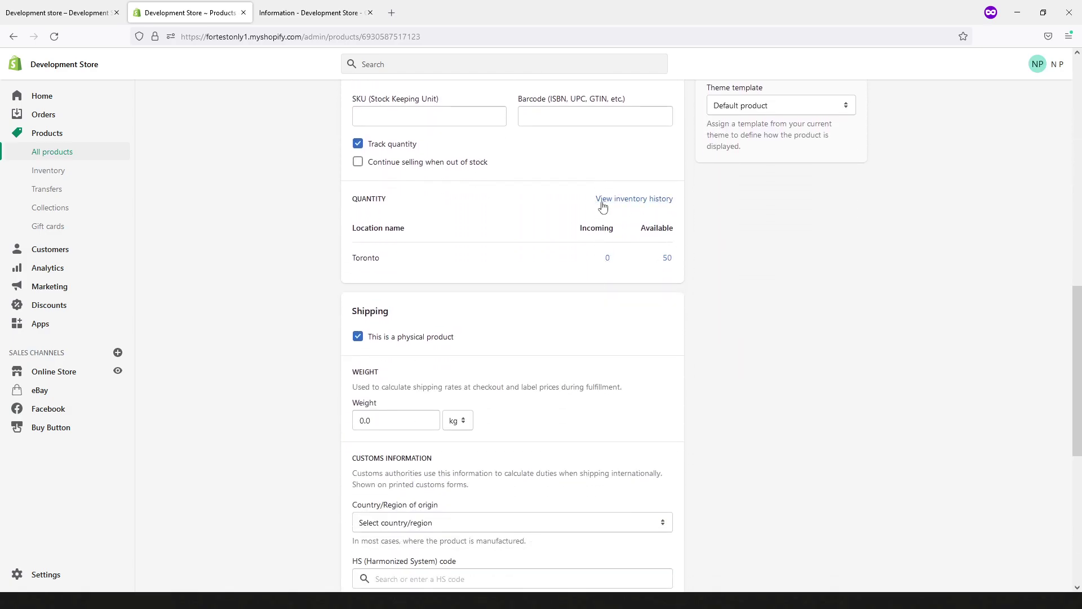
pyautogui.scroll(1, 603, 209)
pyautogui.click(628, 260)
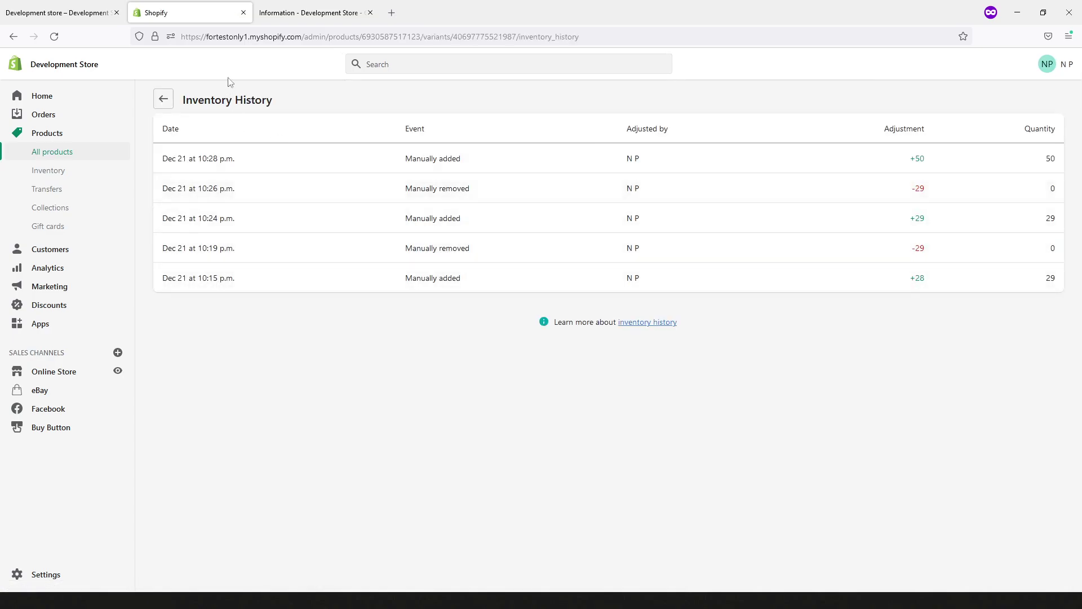
pyautogui.click(257, 36)
pyautogui.click(204, 41)
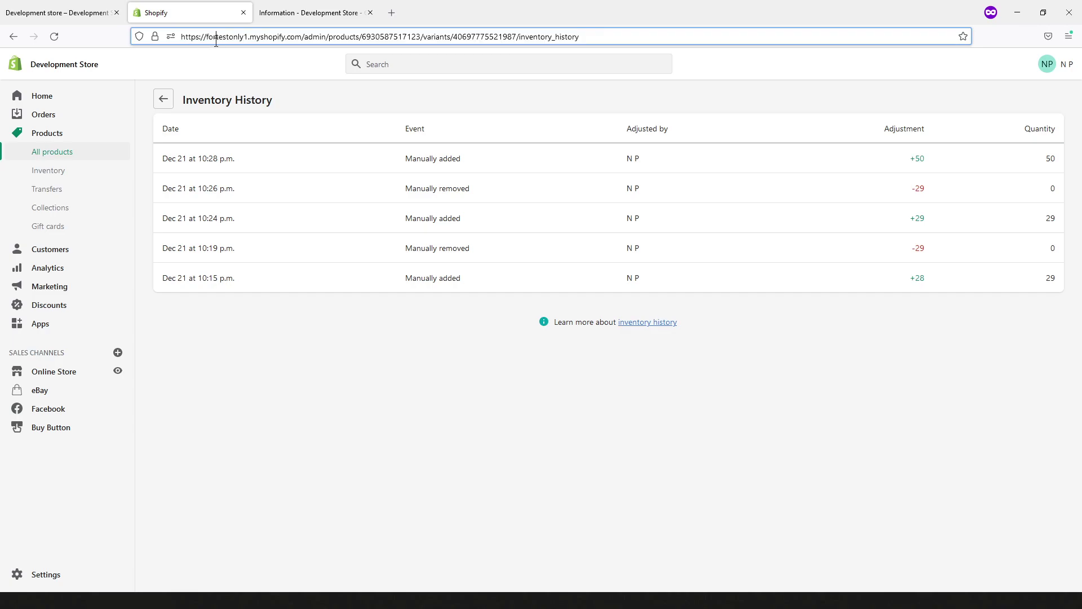
pyautogui.moveTo(200, 37); pyautogui.dragTo(305, 37)
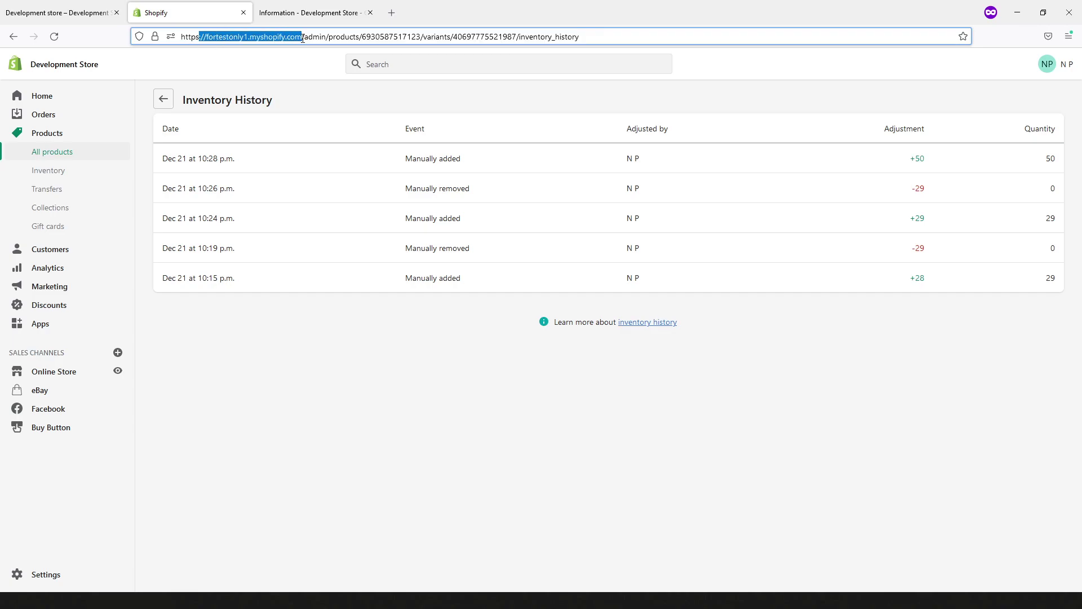
pyautogui.click(343, 39)
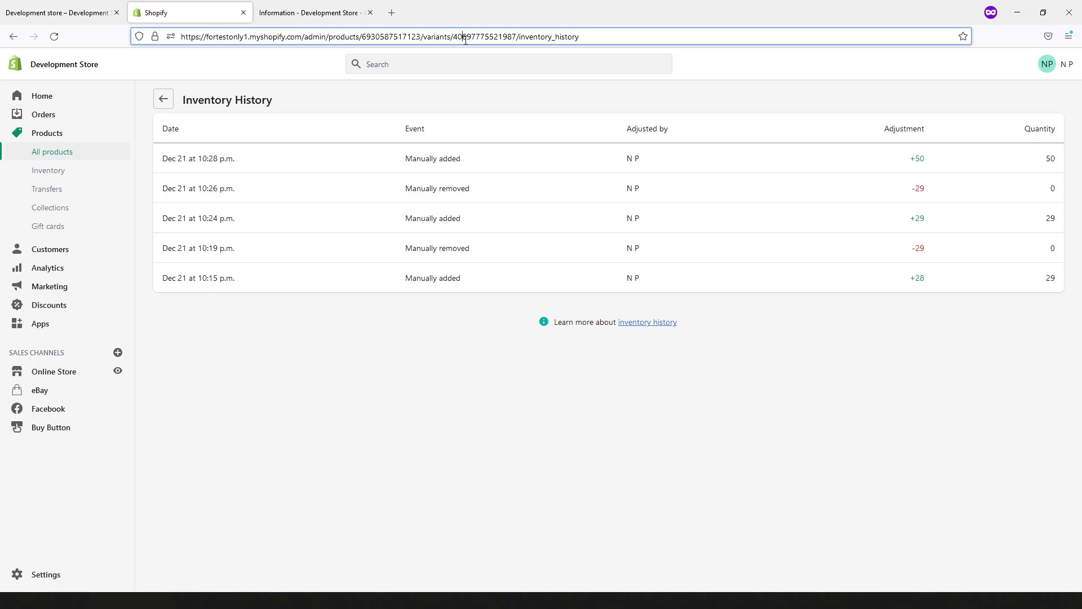
pyautogui.doubleClick(465, 40)
pyautogui.click(467, 40)
pyautogui.doubleClick(467, 36)
pyautogui.doubleClick(392, 37)
pyautogui.click(483, 37)
pyautogui.doubleClick(483, 37)
pyautogui.click(490, 36)
pyautogui.doubleClick(490, 36)
pyautogui.hotkey('ctrl', 'c')
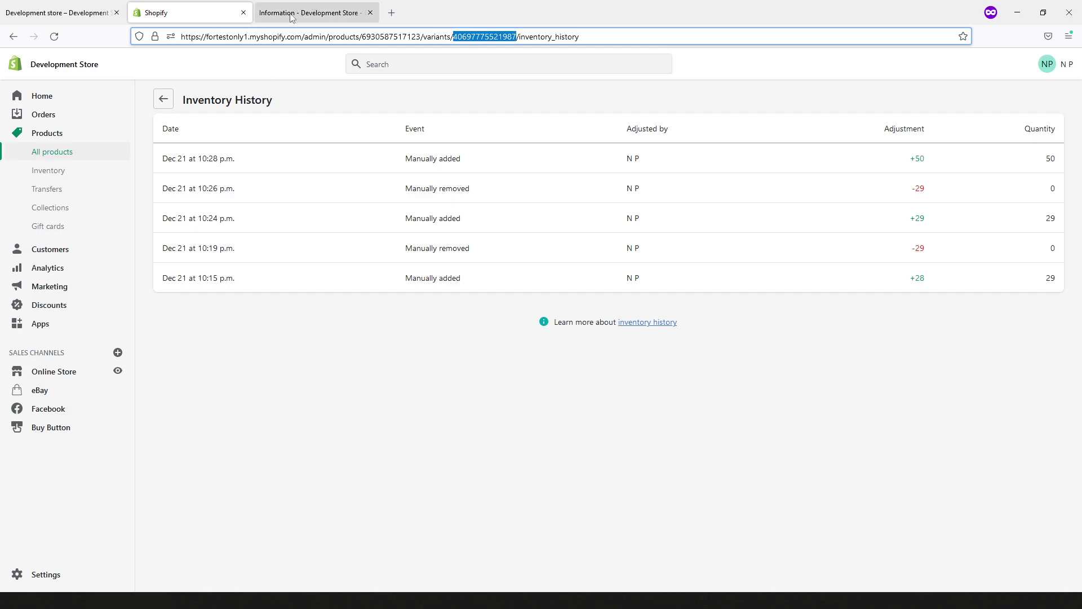
# Trim the checkout tab's address to the store domain and load the storefront home page.
pyautogui.click(298, 13)
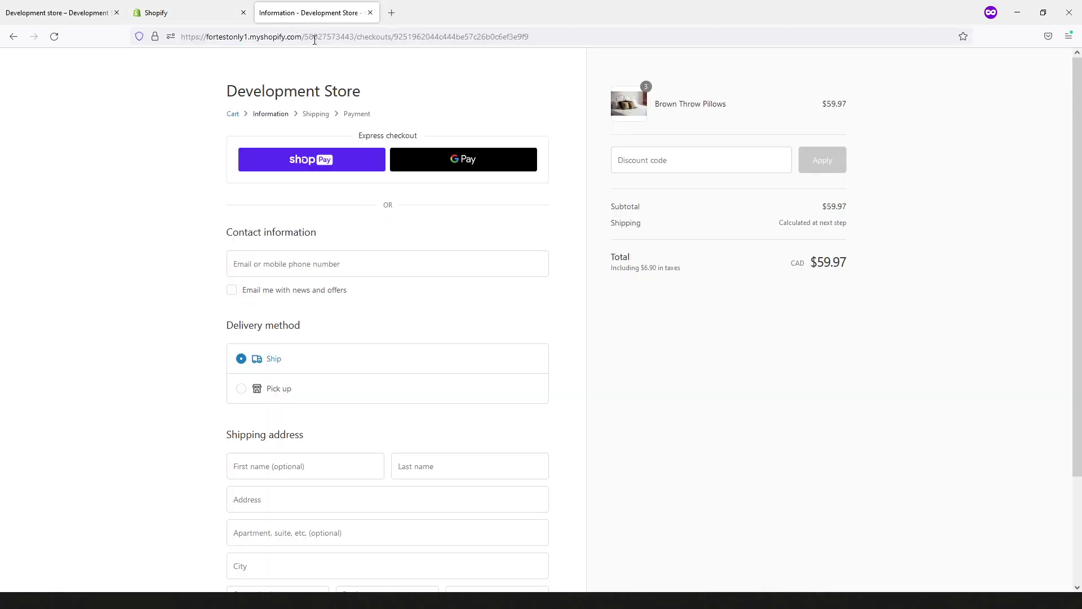
pyautogui.moveTo(302, 36); pyautogui.dragTo(529, 36)
pyautogui.press('BackSpace')
pyautogui.press('Return')
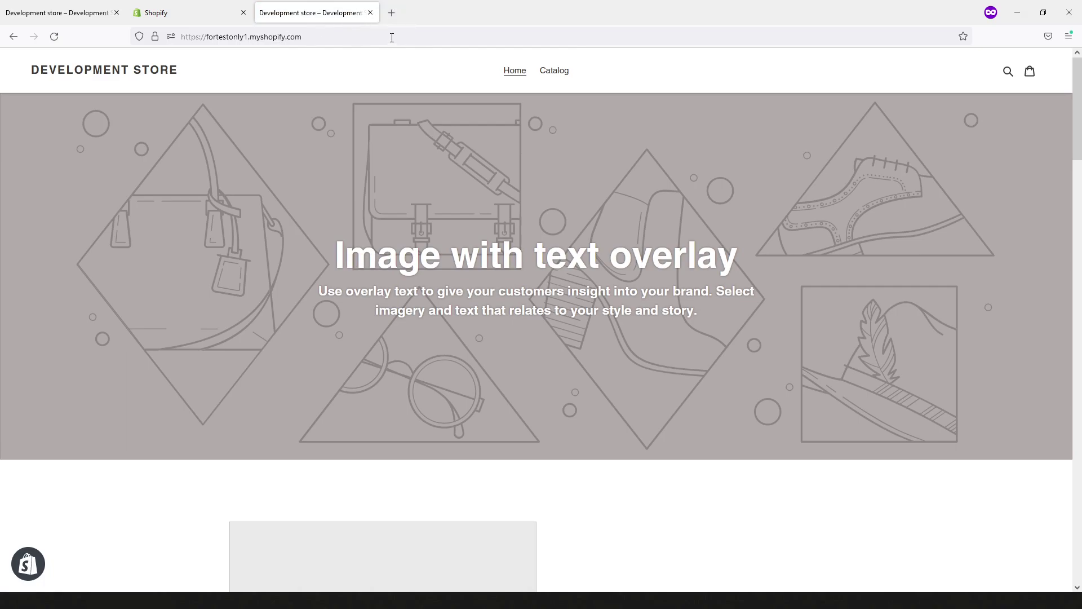
pyautogui.click(334, 36)
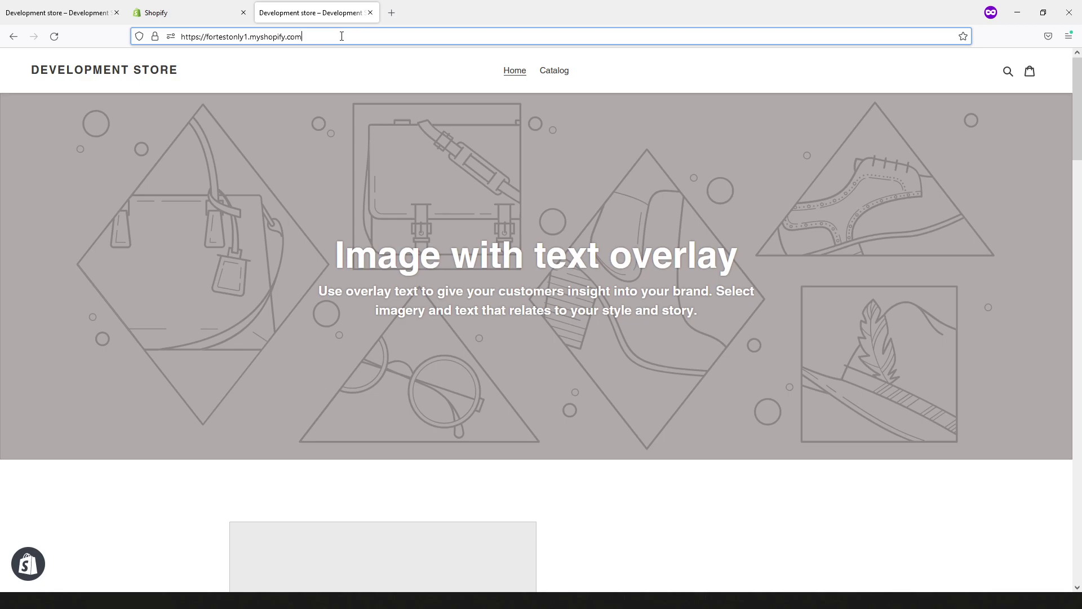
pyautogui.write('/cart/')
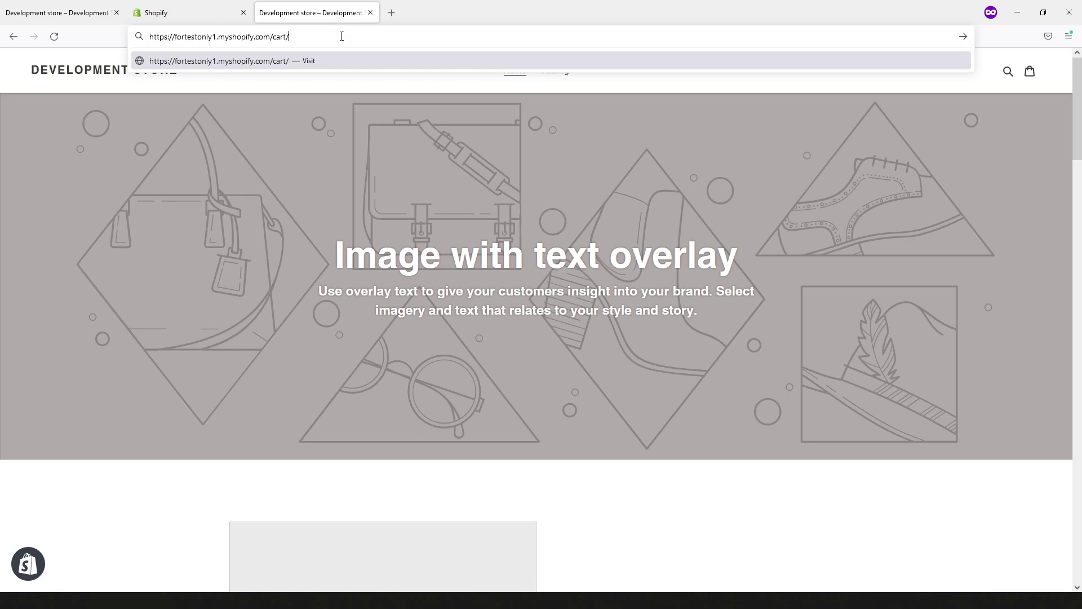
pyautogui.hotkey('ctrl', 'v')
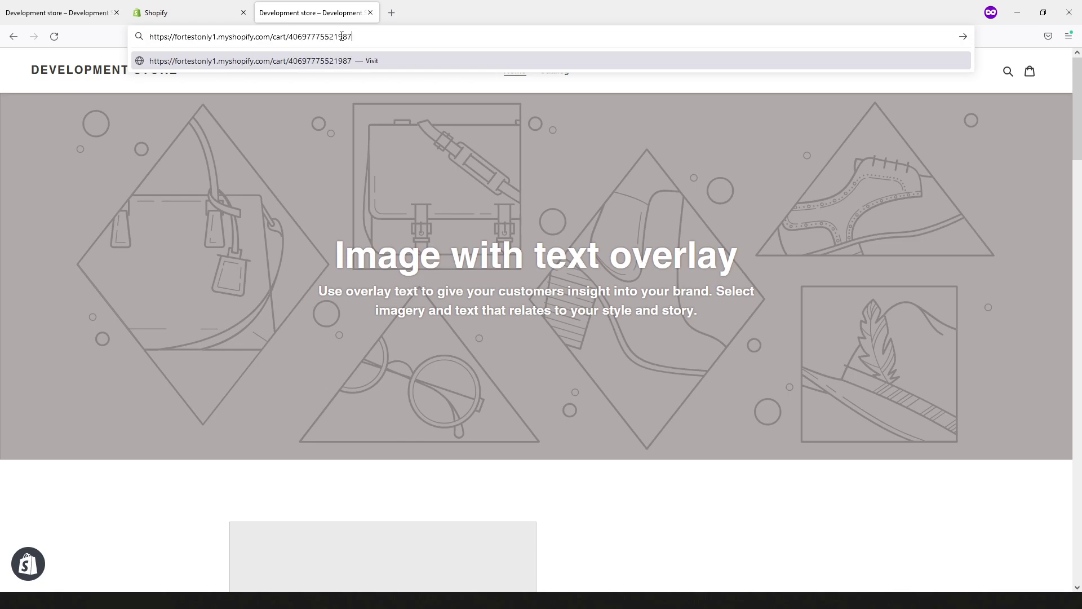
pyautogui.write(':')
pyautogui.write('3')
pyautogui.hotkey('ctrl', 'a')
pyautogui.hotkey('ctrl', 'c')
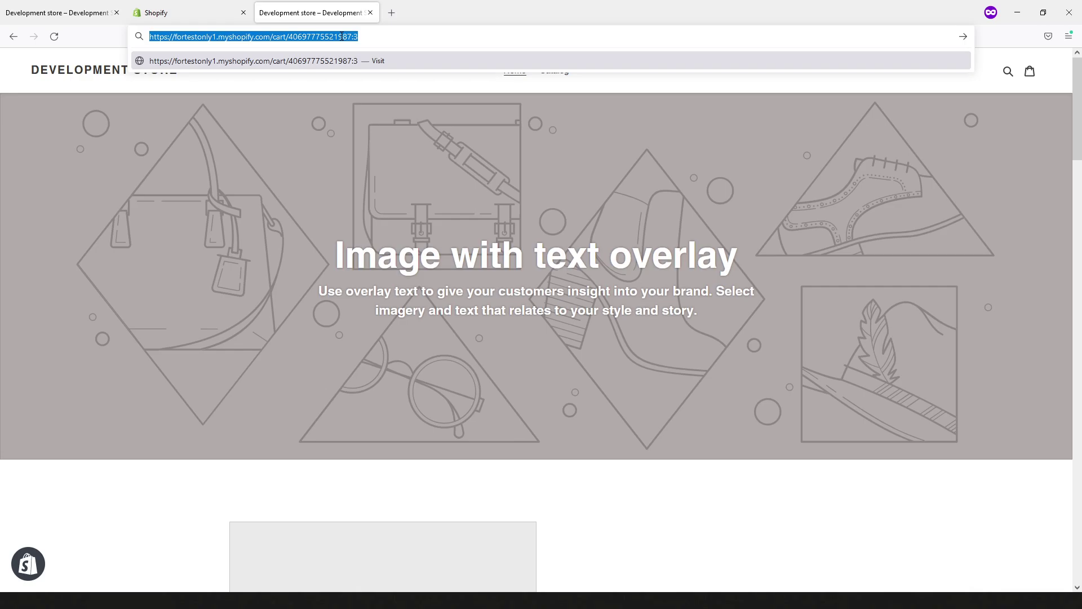
# Load the quantity-3 Brown Throw Pillows cart link normally and in a private tab, then return to admin.
pyautogui.press('Return')
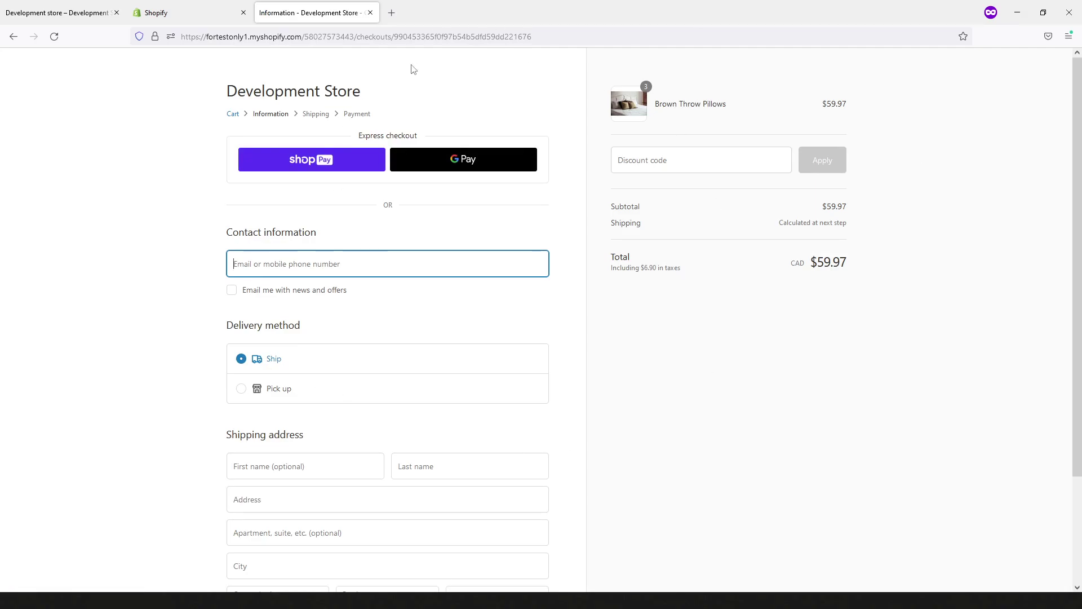
pyautogui.click(392, 10)
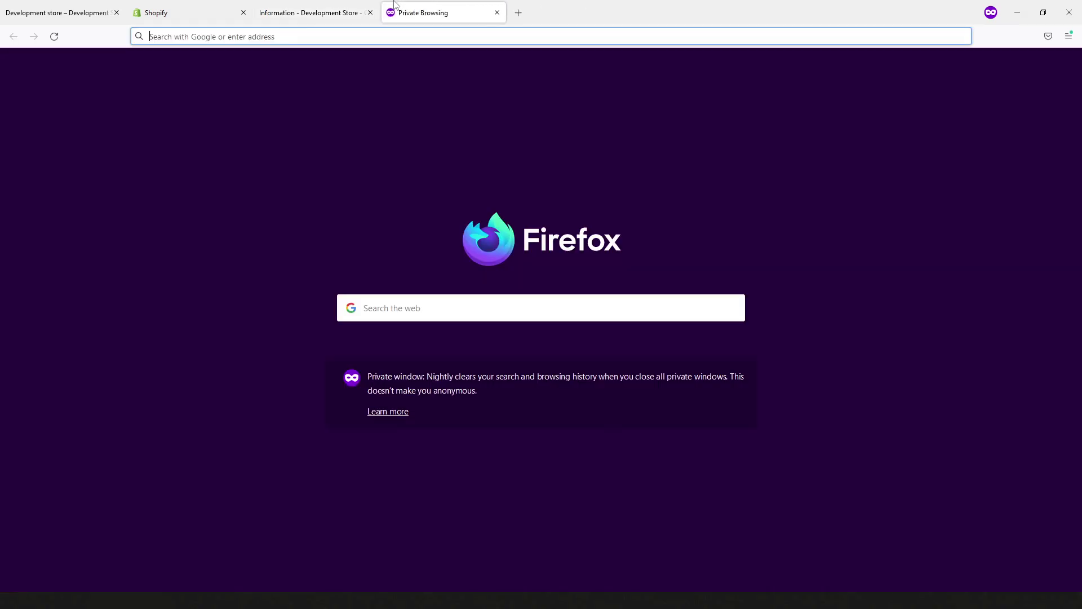
pyautogui.hotkey('ctrl', 'v')
pyautogui.press('Return')
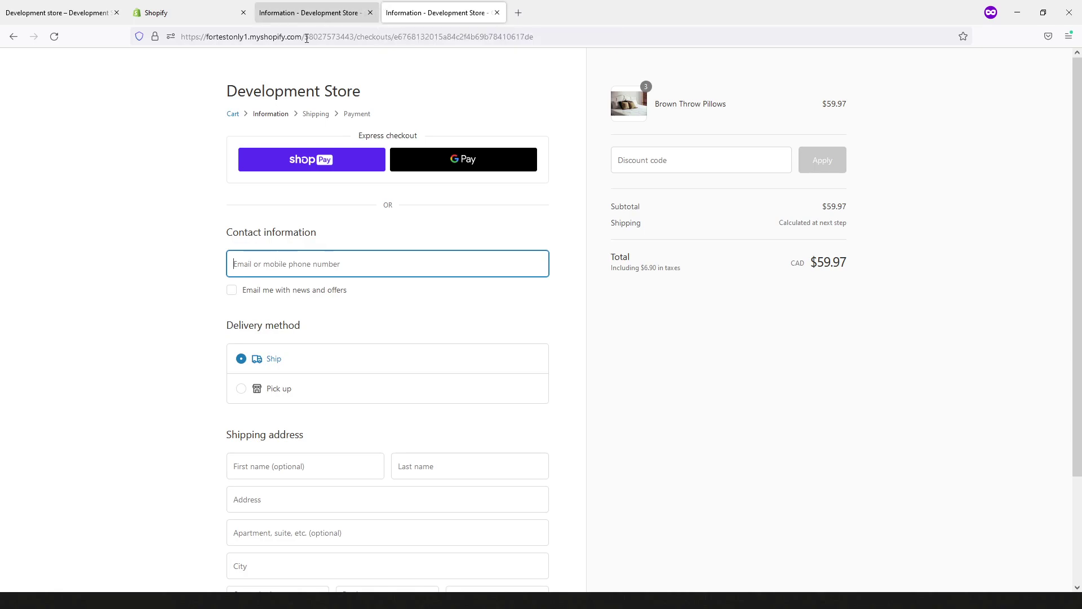
pyautogui.click(210, 7)
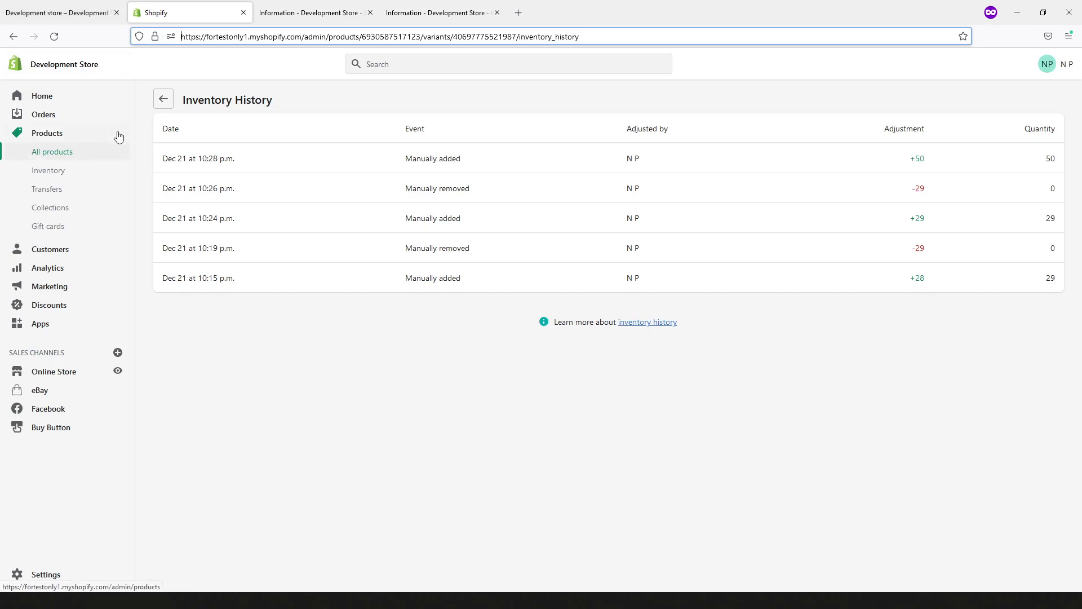
# Open the Regular variant of Clay Plant Pot in the admin.
pyautogui.click(71, 93)
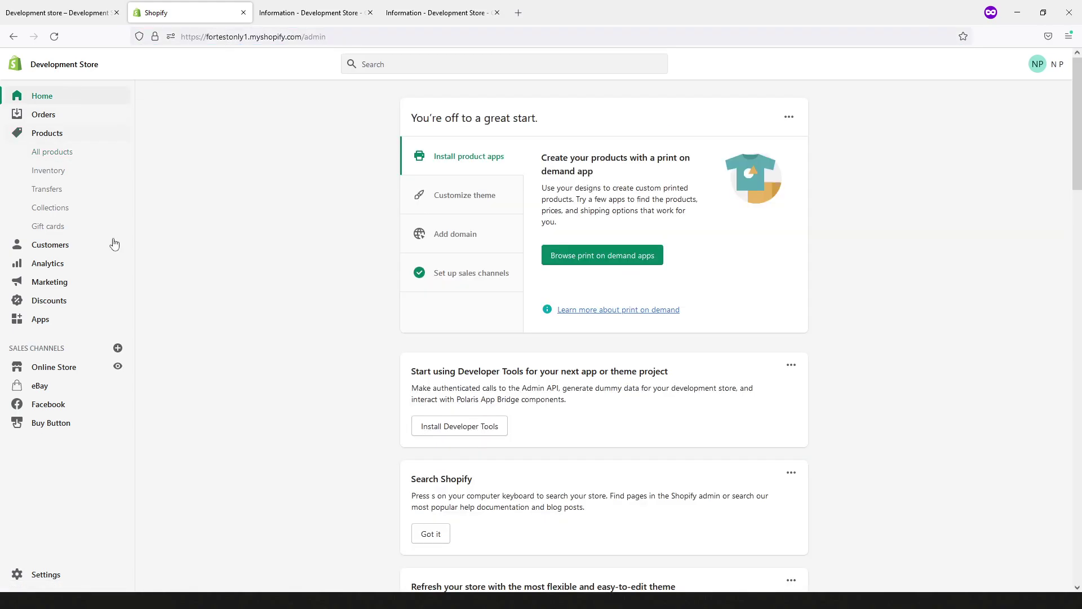
pyautogui.click(55, 136)
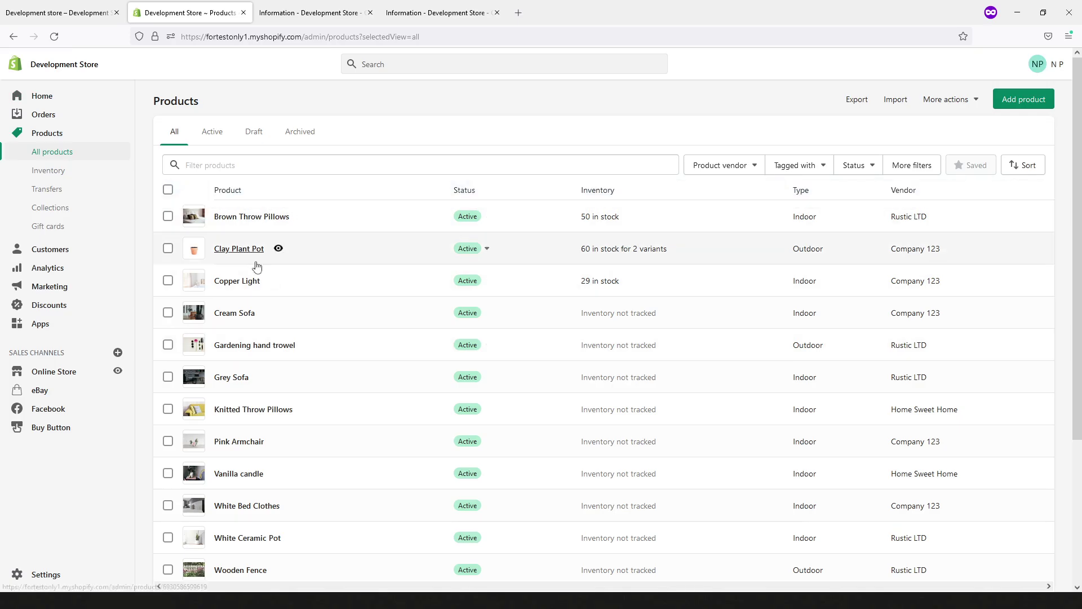
pyautogui.moveTo(238, 249)
pyautogui.click(246, 249)
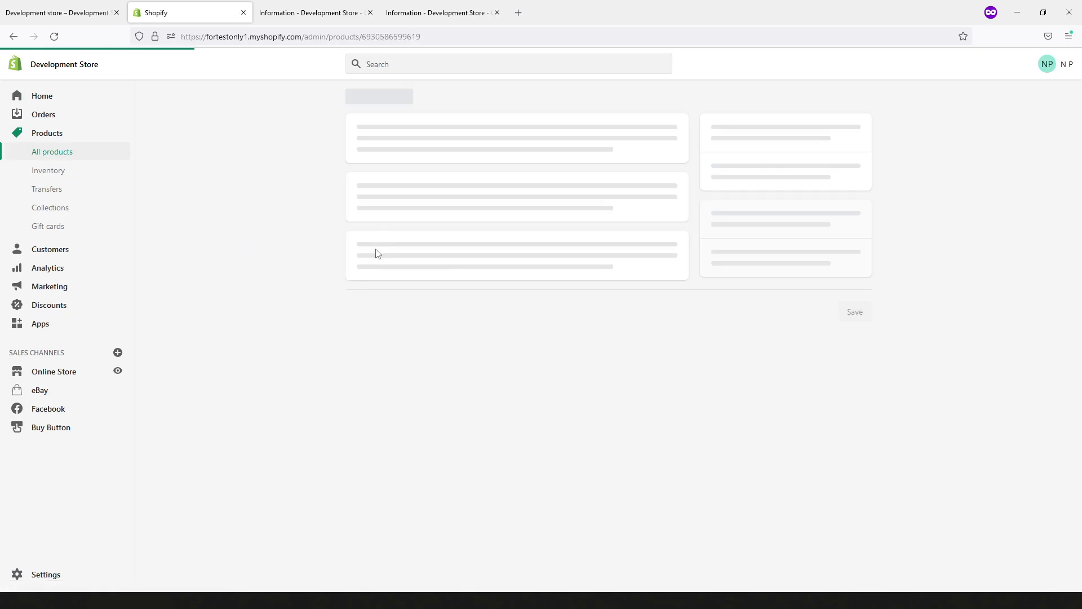
pyautogui.scroll(-2, 440, 174)
pyautogui.scroll(-5, 439, 194)
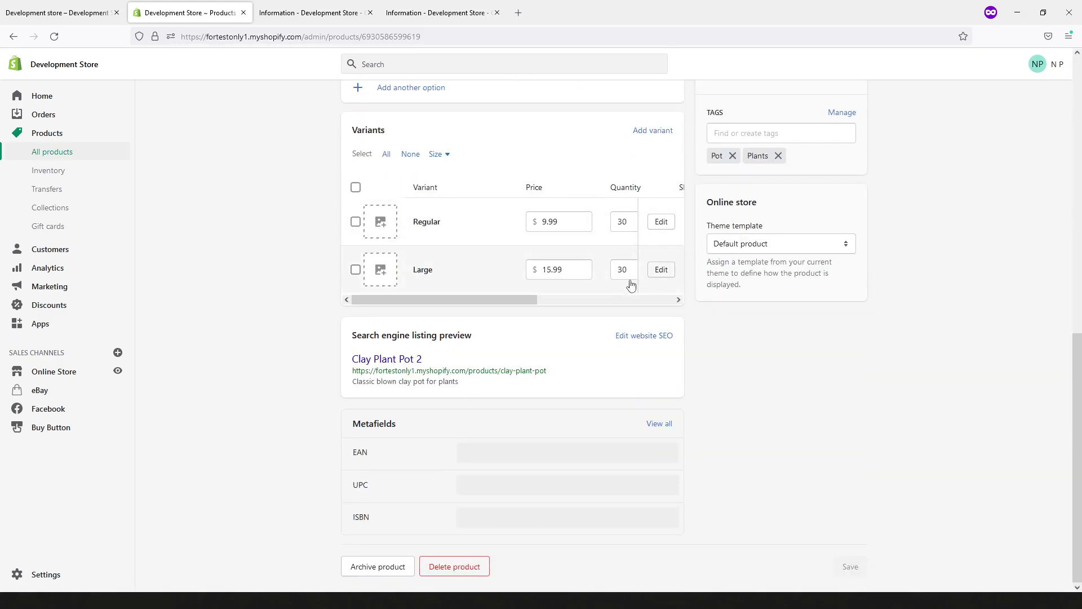
pyautogui.click(665, 230)
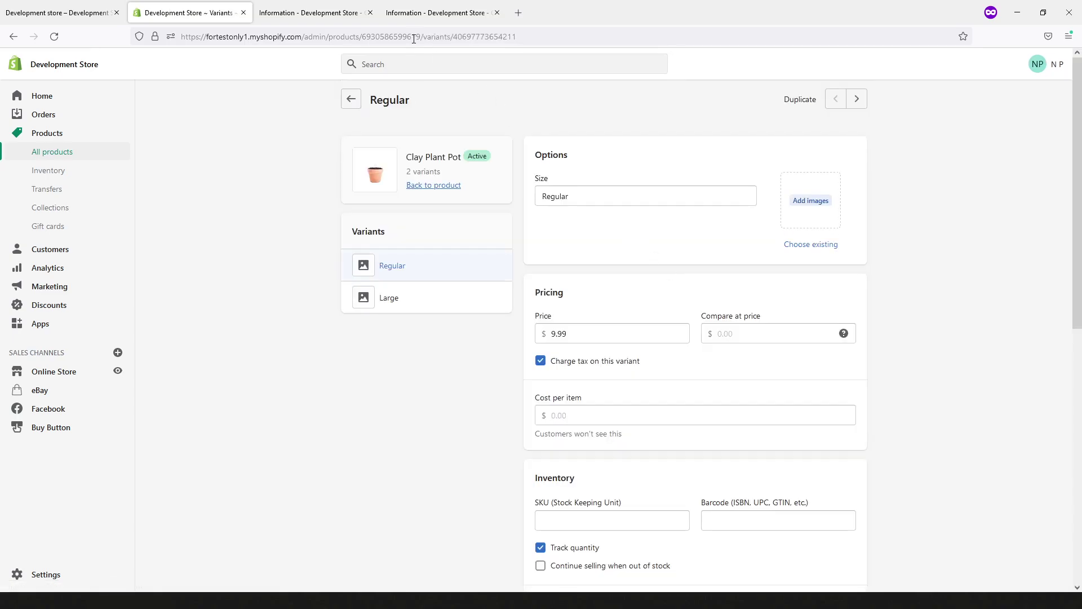
pyautogui.click(487, 36)
pyautogui.moveTo(518, 36); pyautogui.dragTo(507, 37)
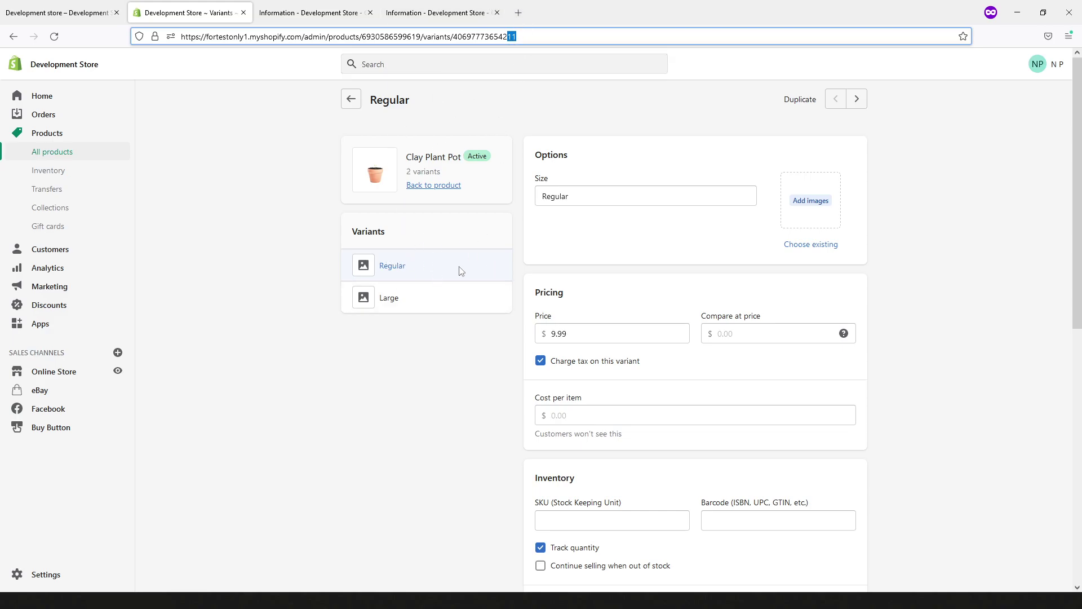
pyautogui.click(430, 298)
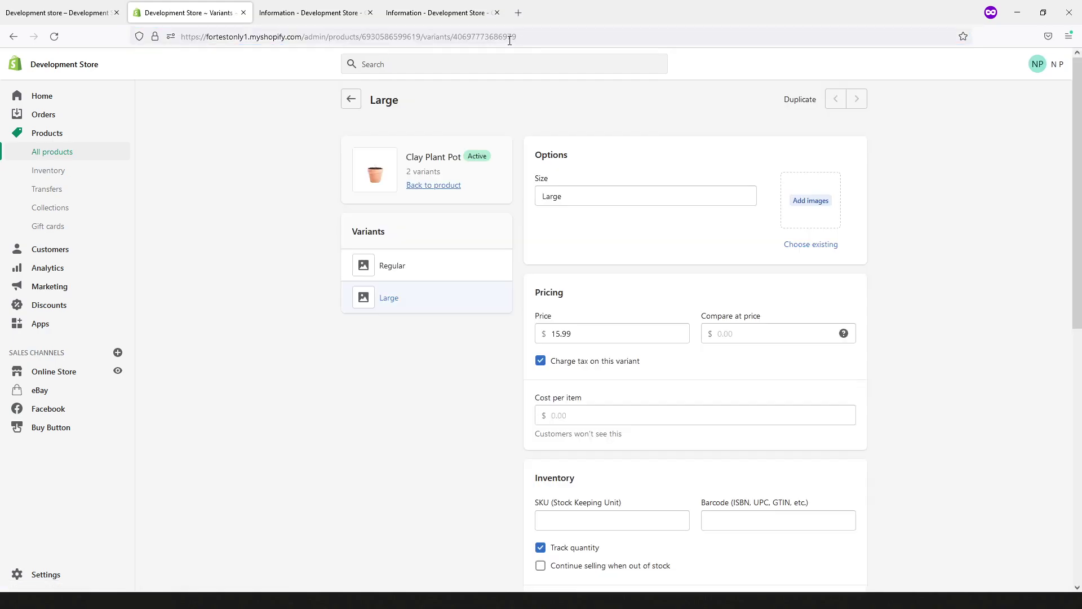
pyautogui.moveTo(507, 37); pyautogui.dragTo(518, 36)
pyautogui.click(440, 268)
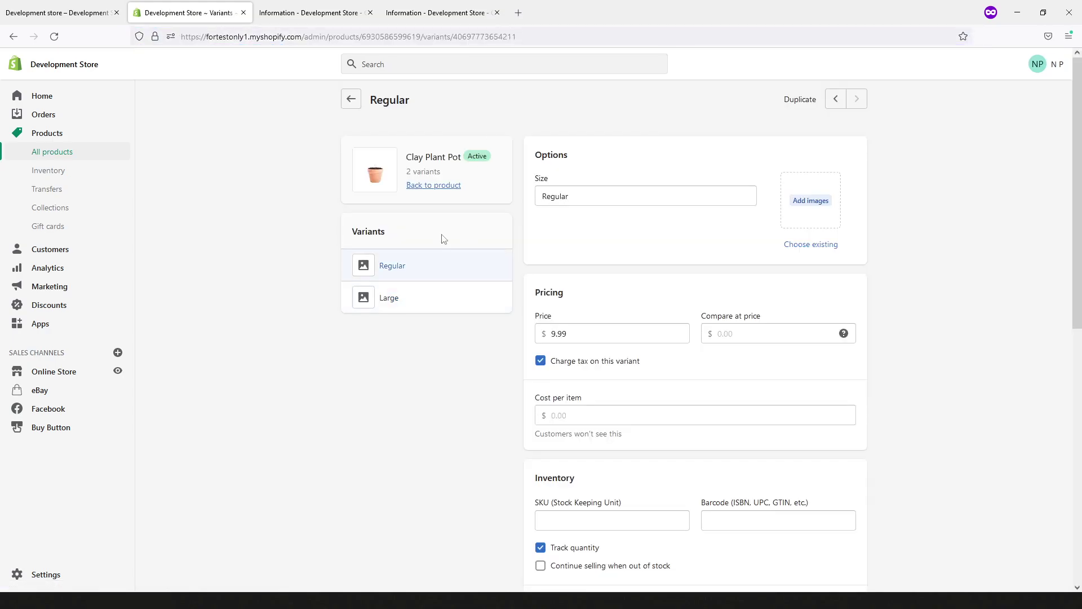
pyautogui.doubleClick(492, 33)
pyautogui.hotkey('ctrl', 'c')
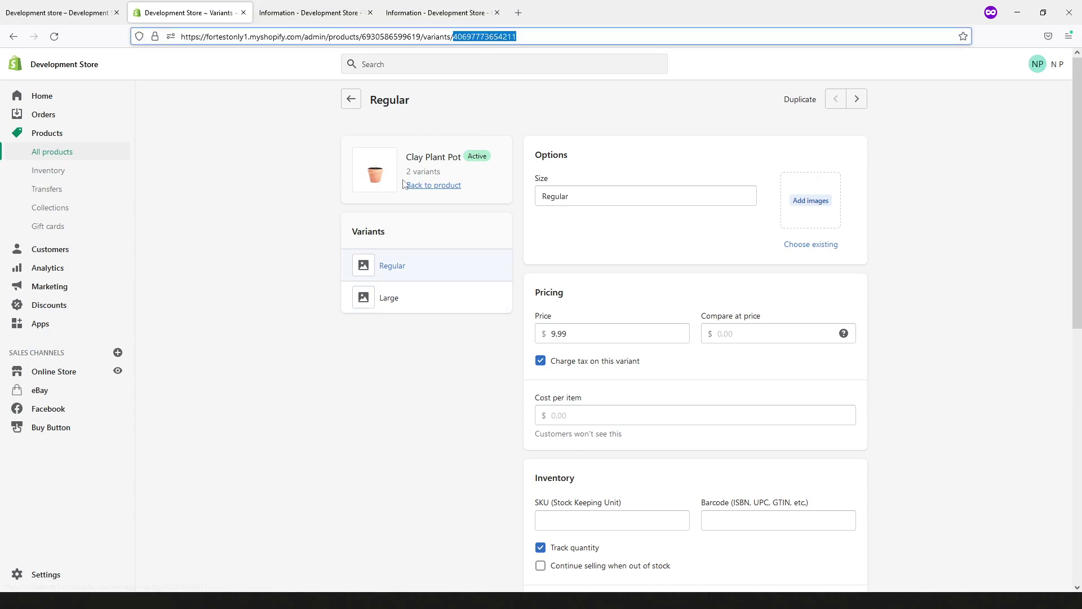
# Trim the checkout tab's address to the store domain and load the storefront home page.
pyautogui.click(335, 5)
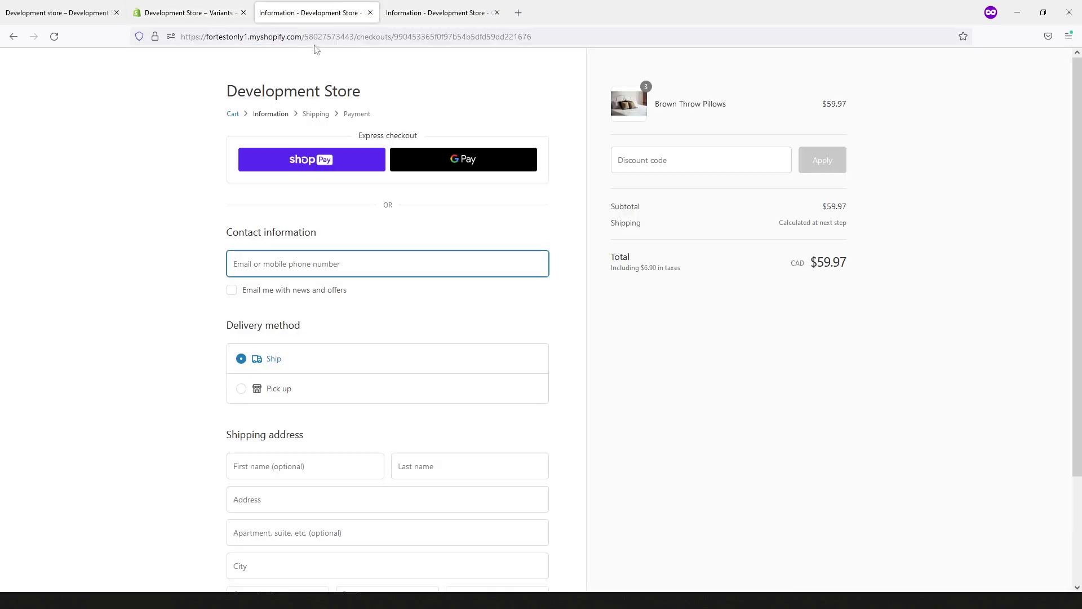
pyautogui.moveTo(309, 36); pyautogui.dragTo(1038, 11)
pyautogui.press('BackSpace')
pyautogui.press('Return')
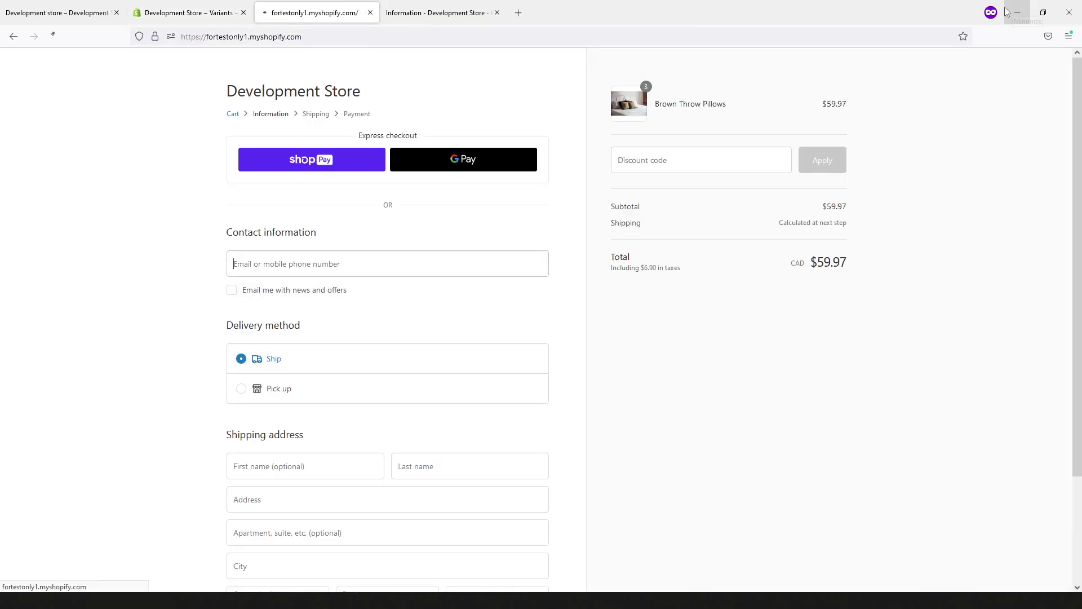
pyautogui.click(343, 39)
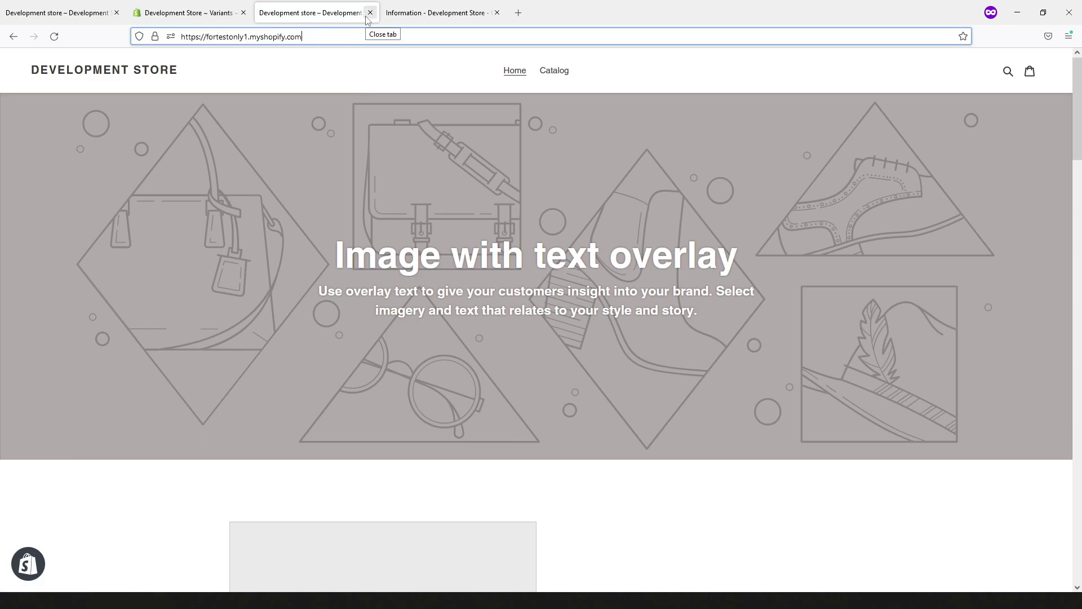
pyautogui.write('/')
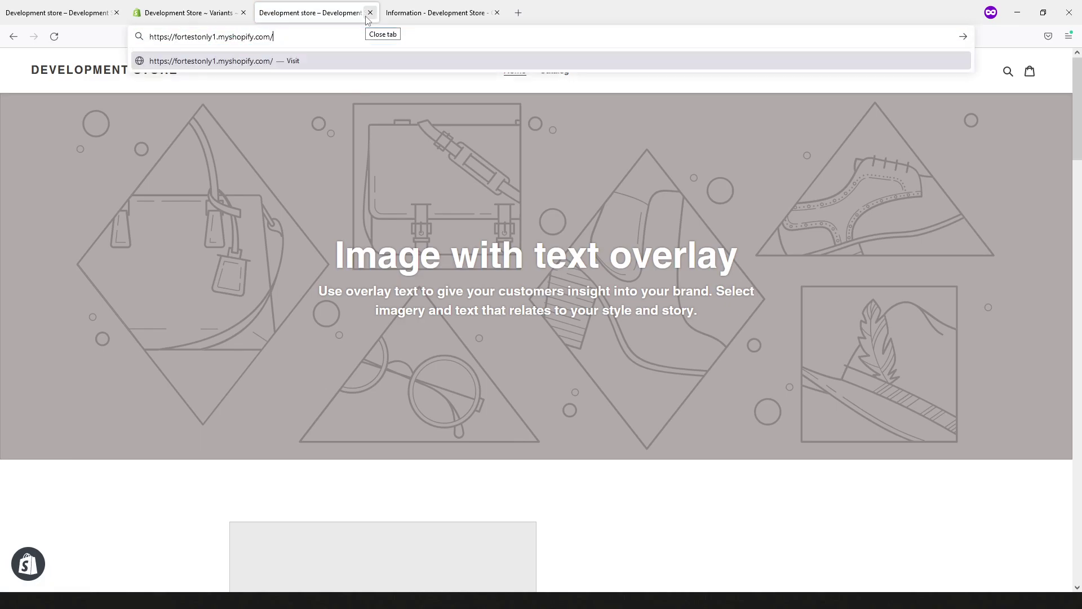
pyautogui.write('cart')
pyautogui.write('/')
pyautogui.hotkey('ctrl', 'v')
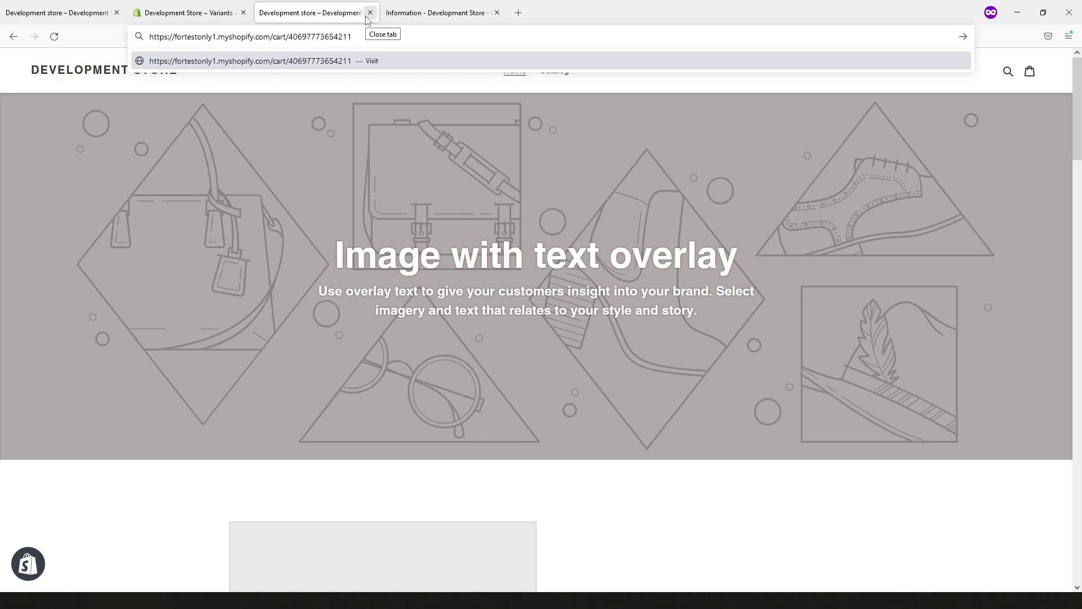
pyautogui.write(':')
pyautogui.write('5')
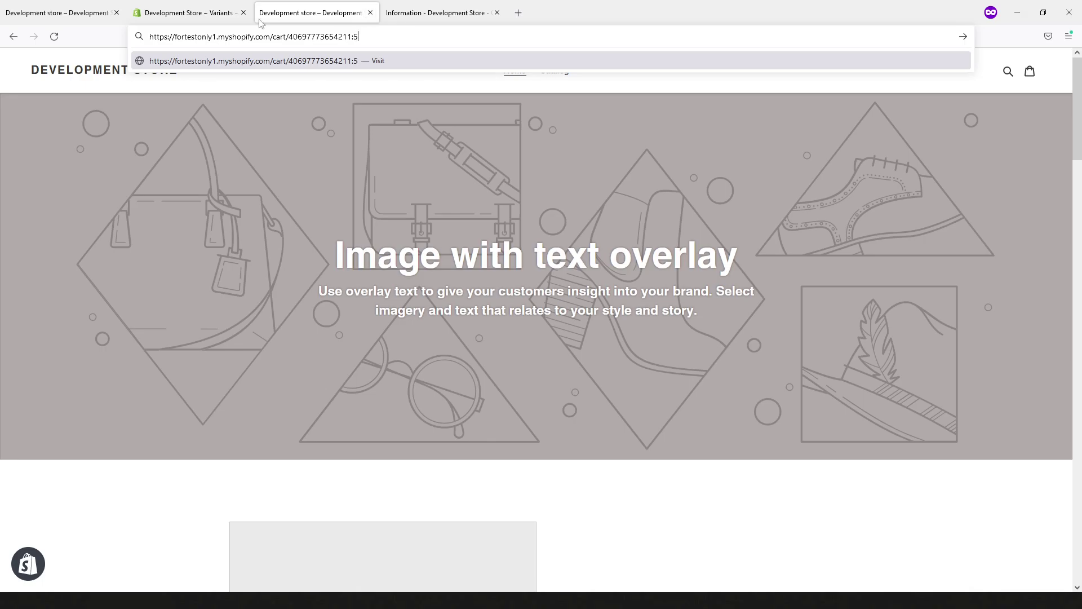
pyautogui.click(197, 7)
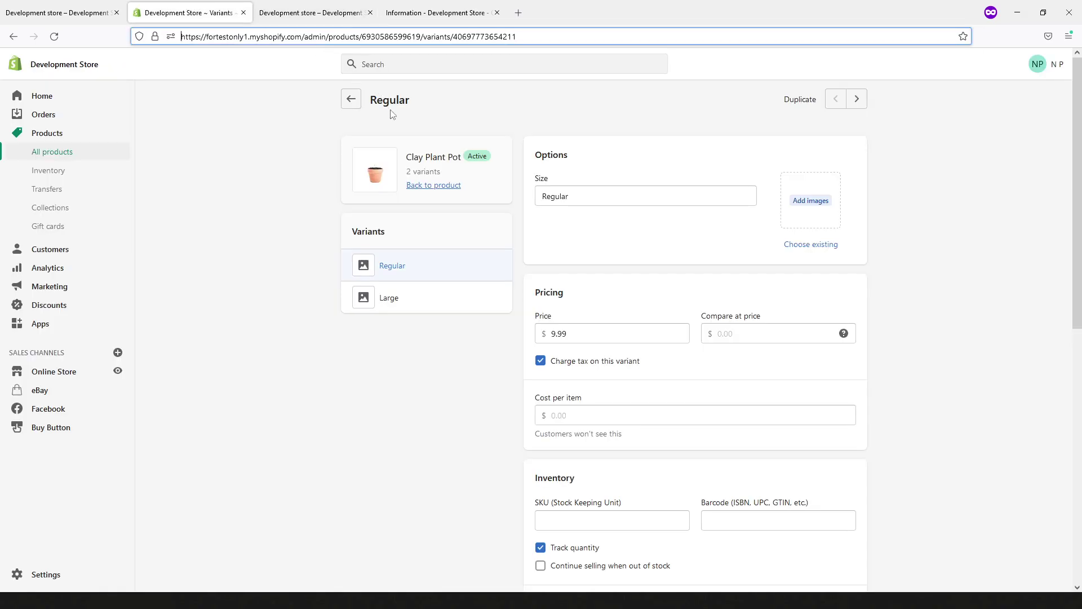
pyautogui.click(404, 306)
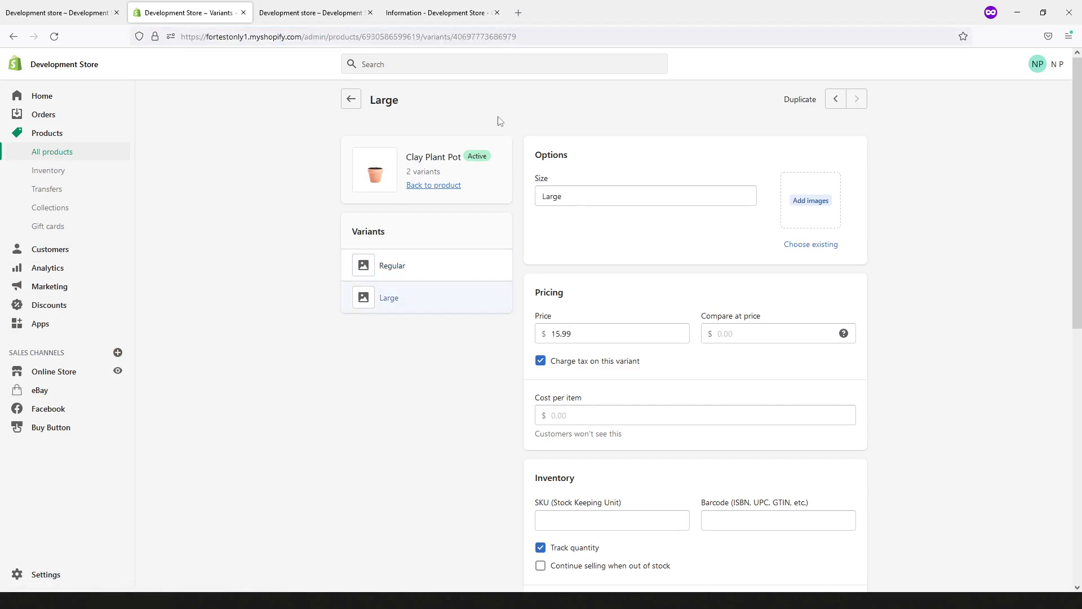
pyautogui.click(504, 36)
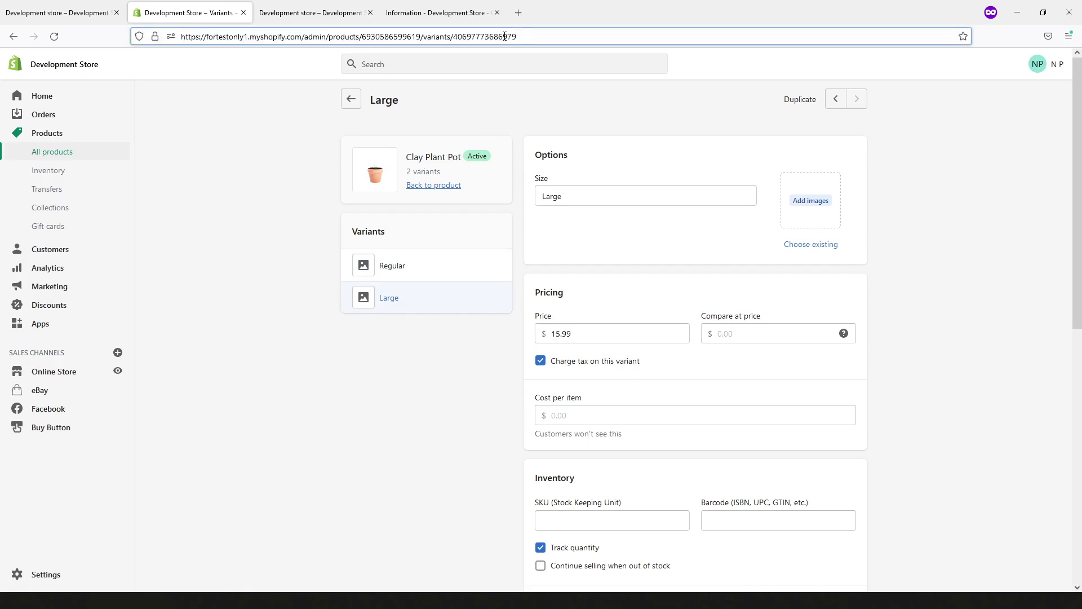
pyautogui.doubleClick(503, 37)
pyautogui.hotkey('ctrl', 'c')
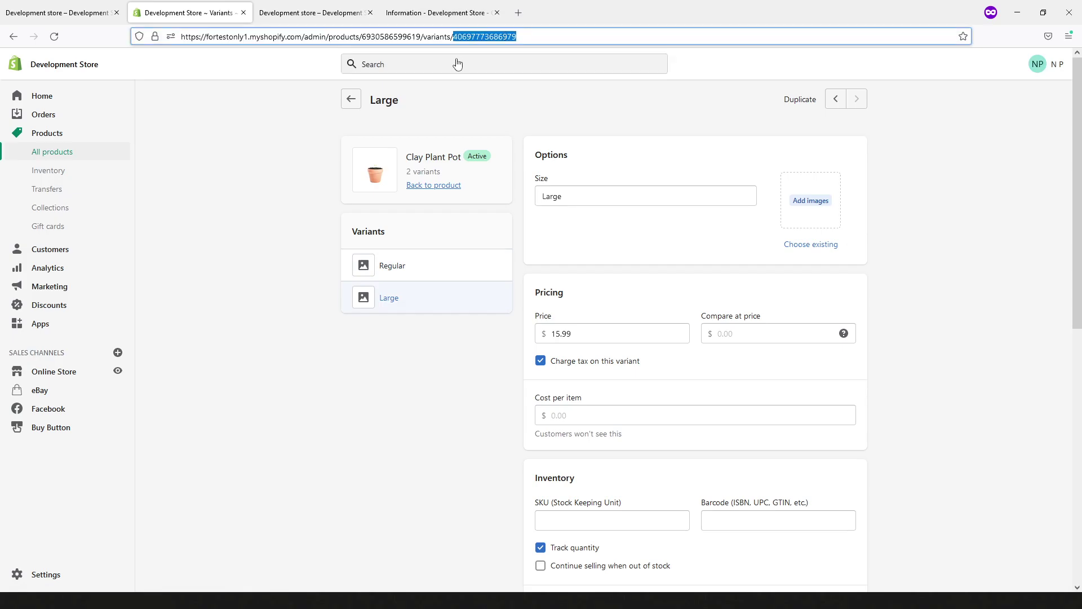
pyautogui.click(331, 4)
pyautogui.write('54211:5')
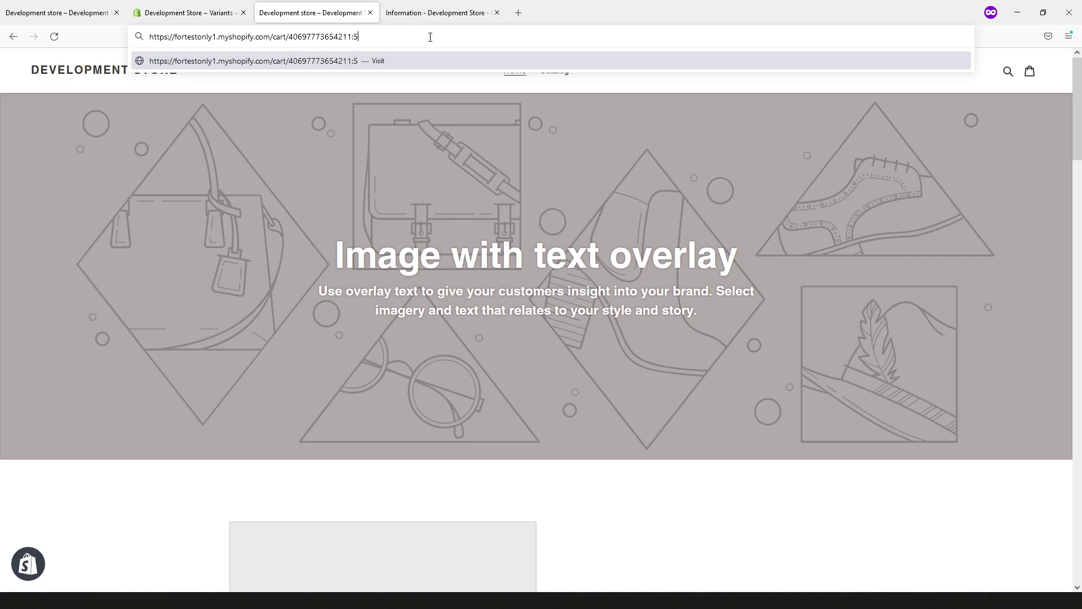
pyautogui.write(',')
pyautogui.hotkey('ctrl', 'v')
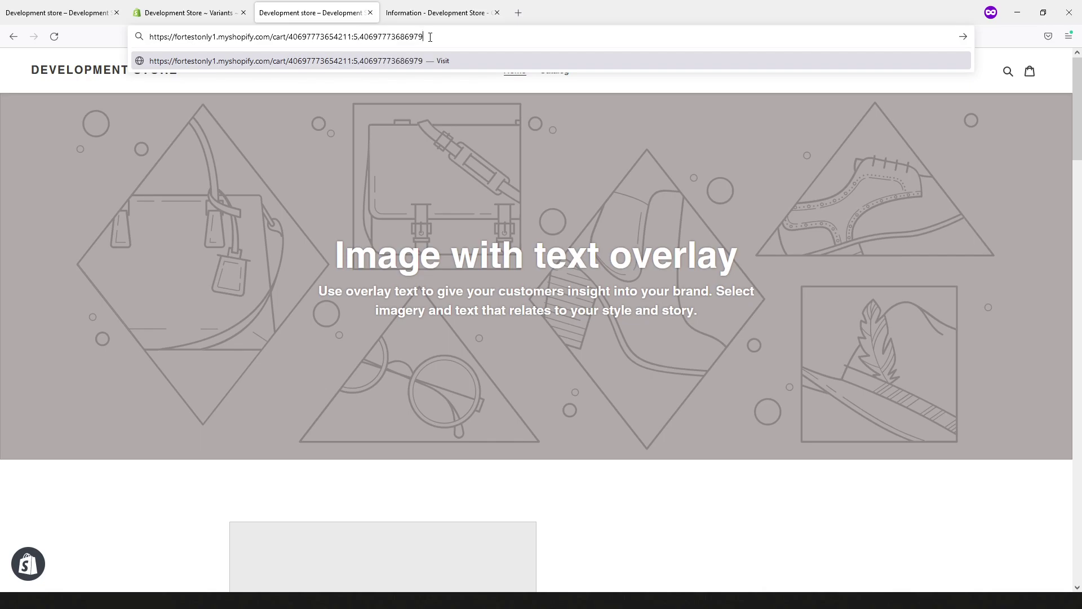
pyautogui.write(':')
pyautogui.write('10')
pyautogui.doubleClick(326, 35)
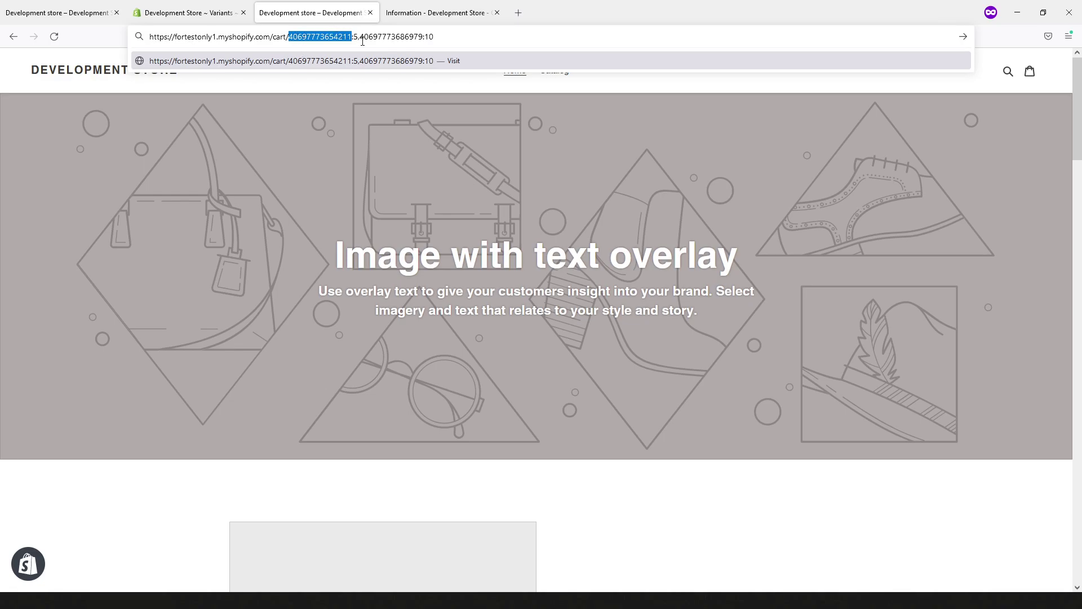
pyautogui.doubleClick(380, 39)
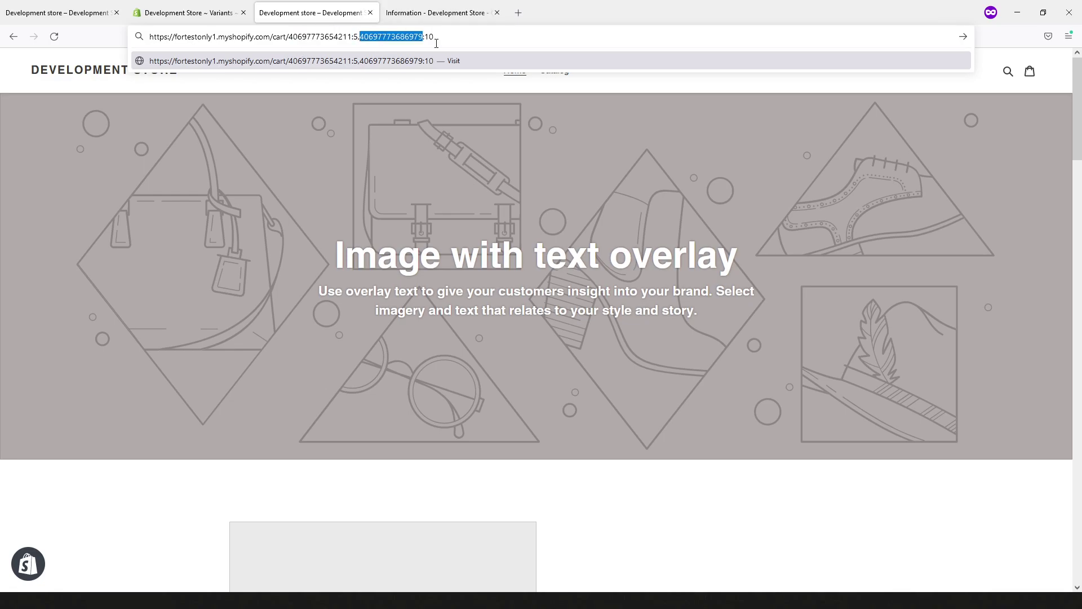
pyautogui.click(437, 40)
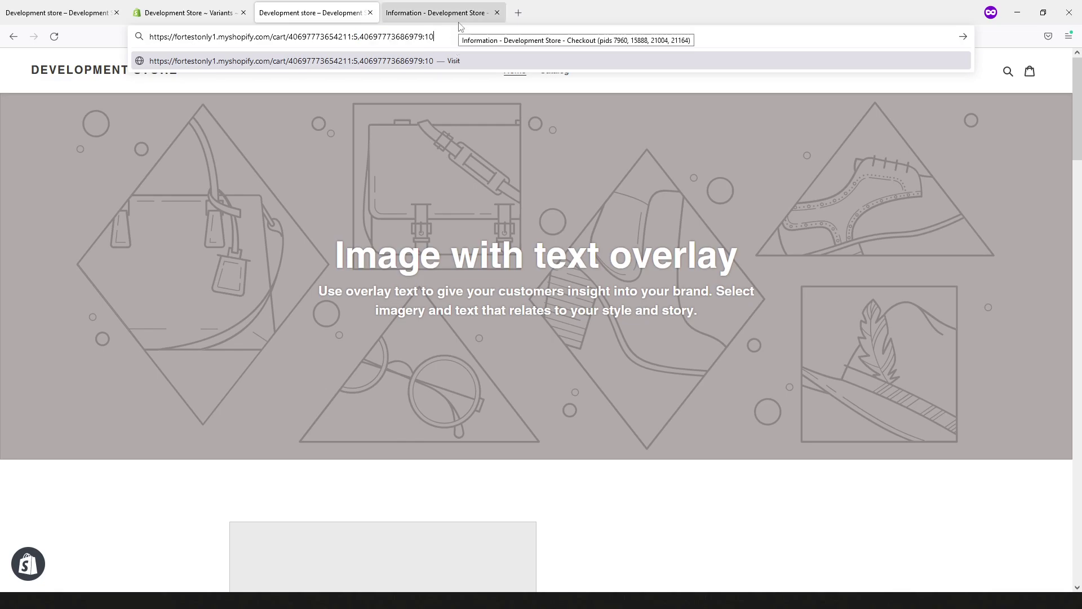
pyautogui.hotkey('ctrl', 'a')
pyautogui.hotkey('ctrl', 'c')
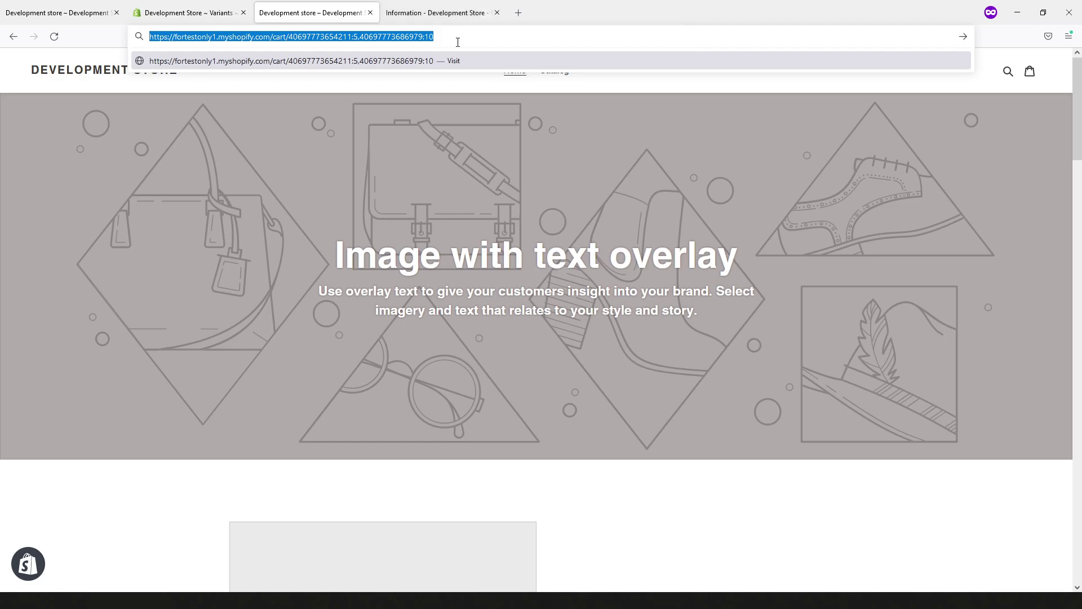
pyautogui.press('Return')
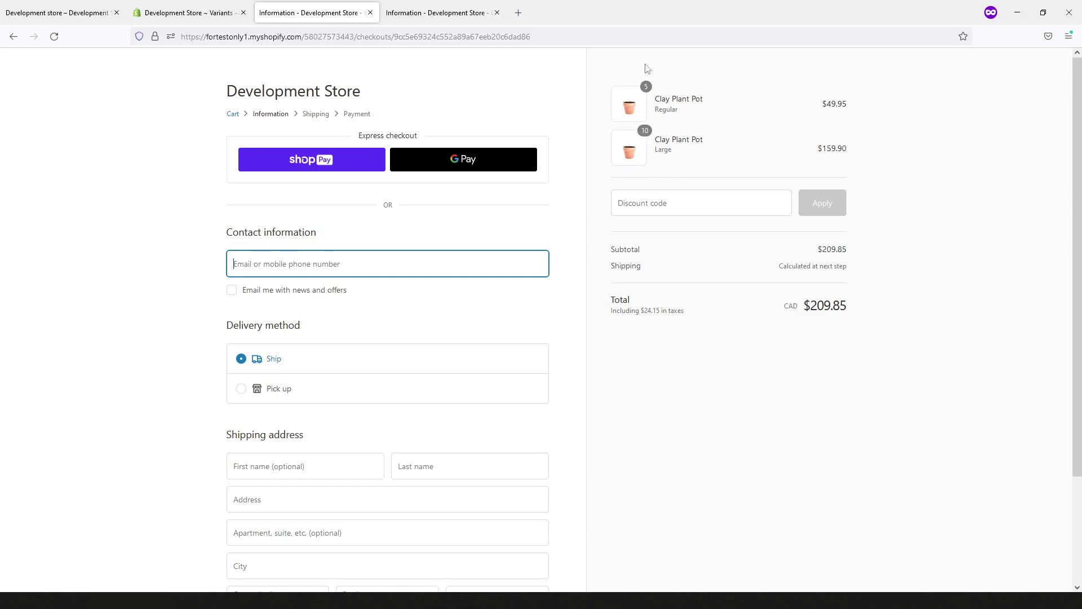
# Reload the 5 Regular + 10 Large pot cart link in a private tab, then return to admin.
pyautogui.click(519, 12)
pyautogui.hotkey('ctrl', 'v')
pyautogui.press('Return')
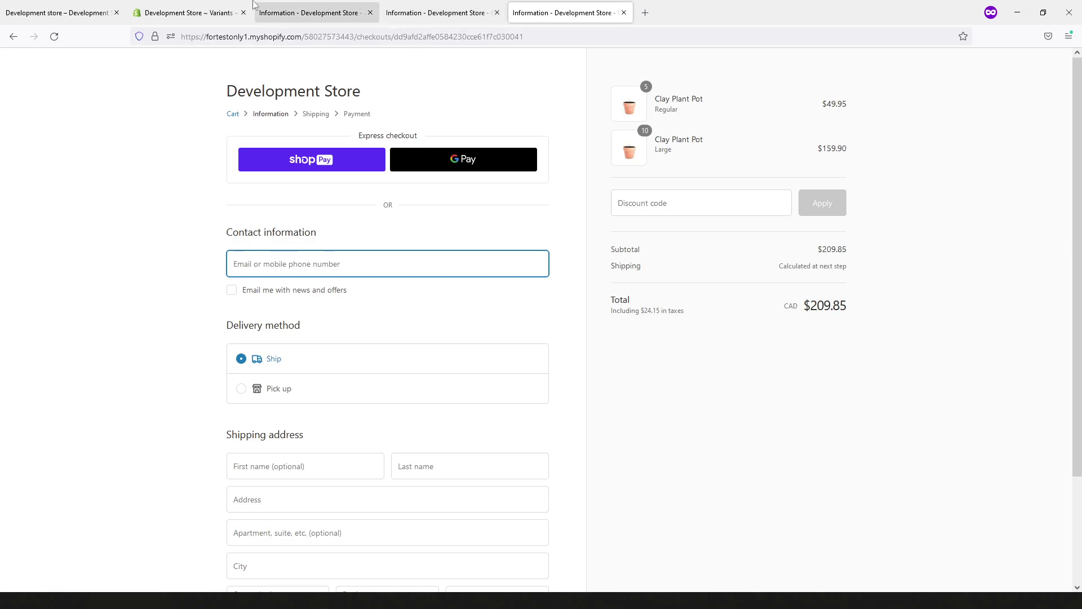
pyautogui.click(235, 7)
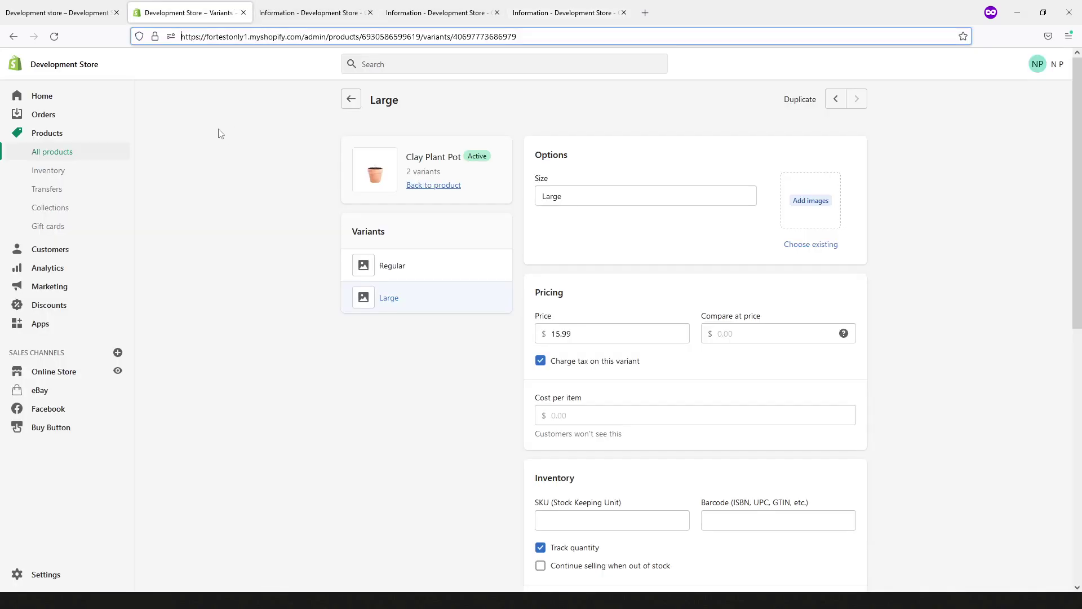